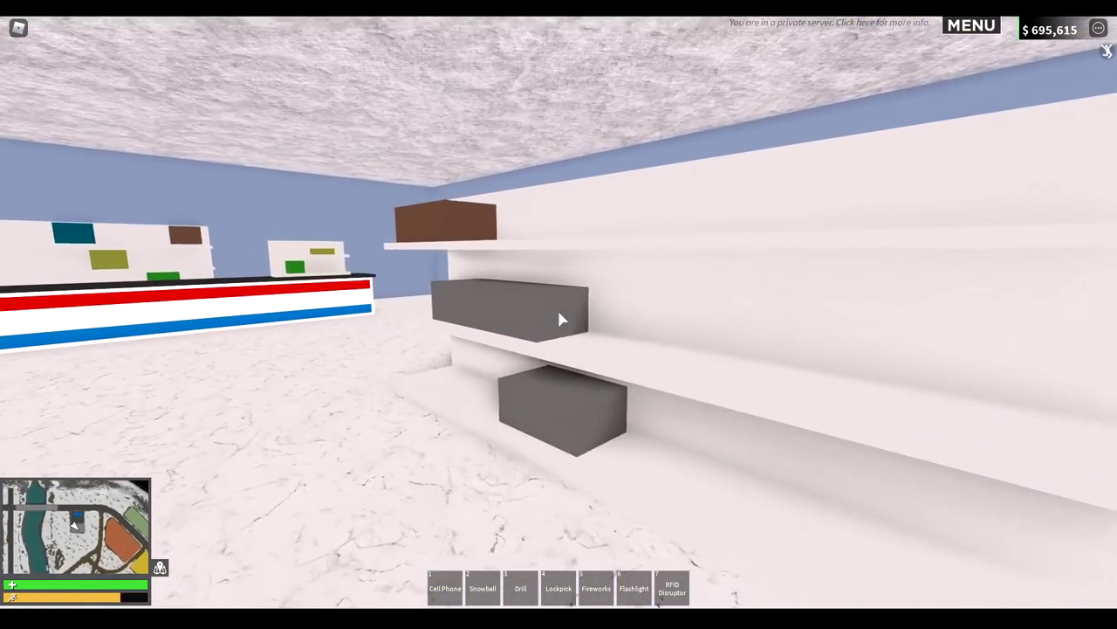
Turn from the store shelves to face the counter
{"action": "key", "text": "w"}
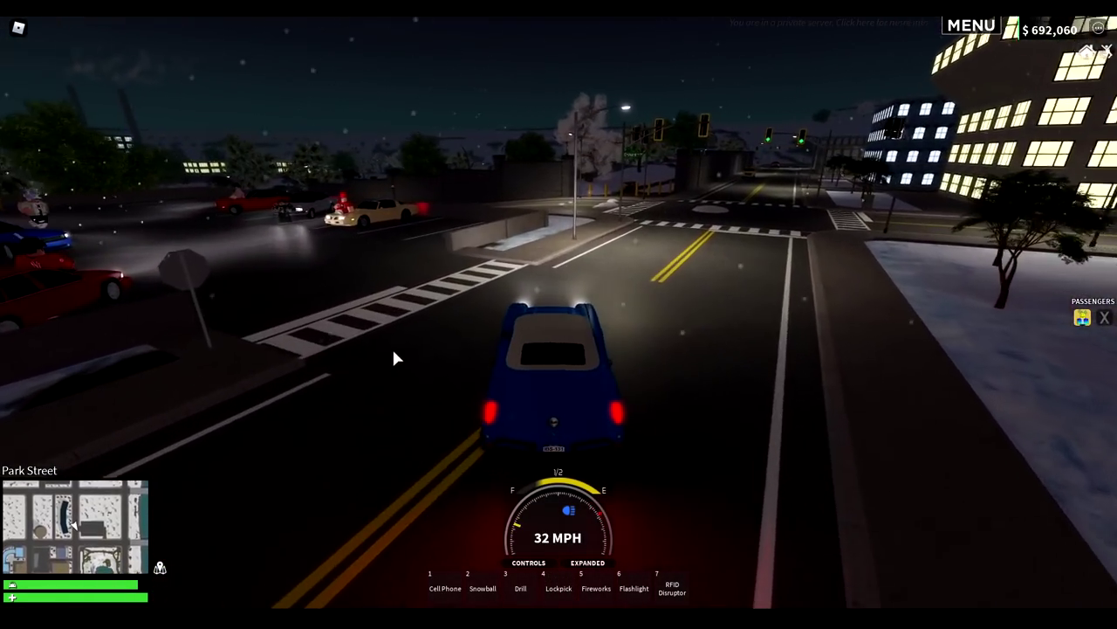
Steer the blue convertible into the car meet lot, stop, and get out
{"action": "key", "text": "a"}
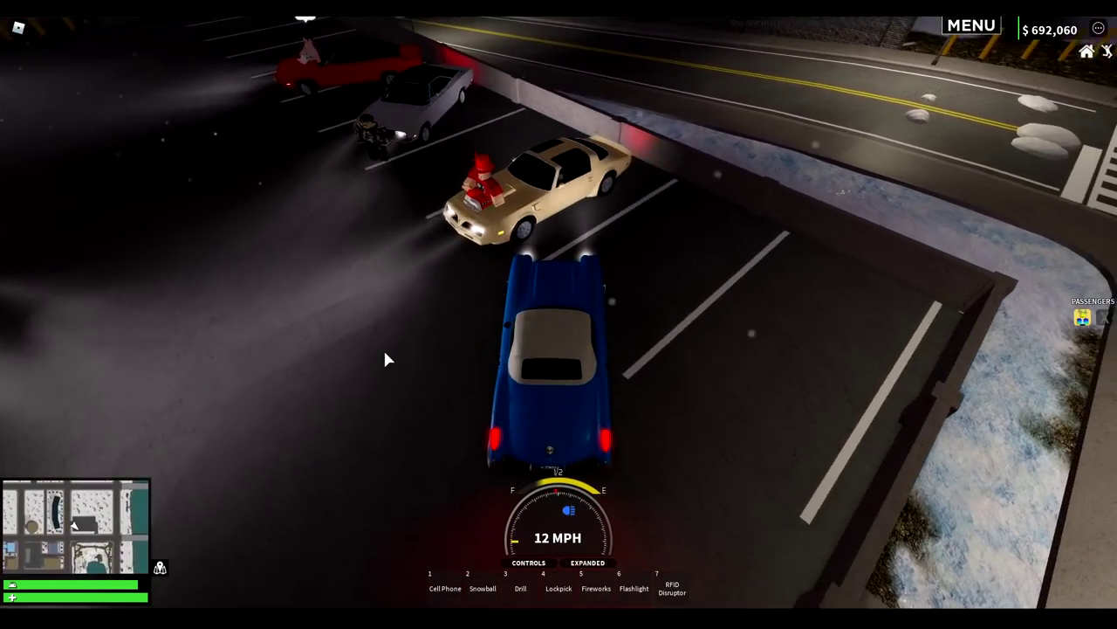
{"action": "key", "text": "space"}
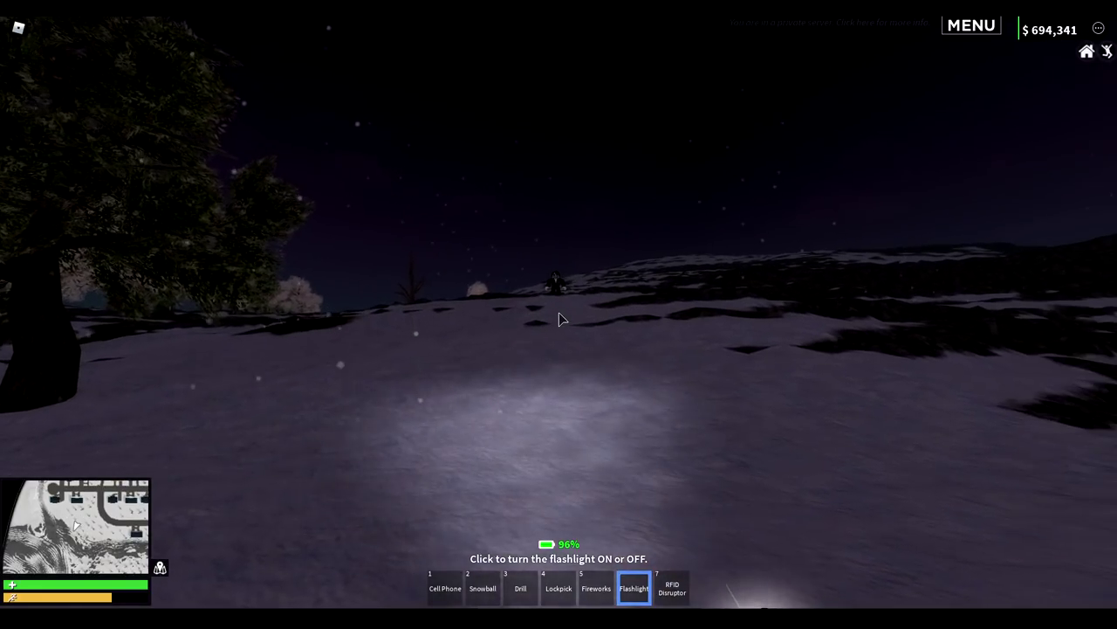
Walk with the flashlight across the dark snowy field toward the hillside
{"action": "key", "text": "w"}
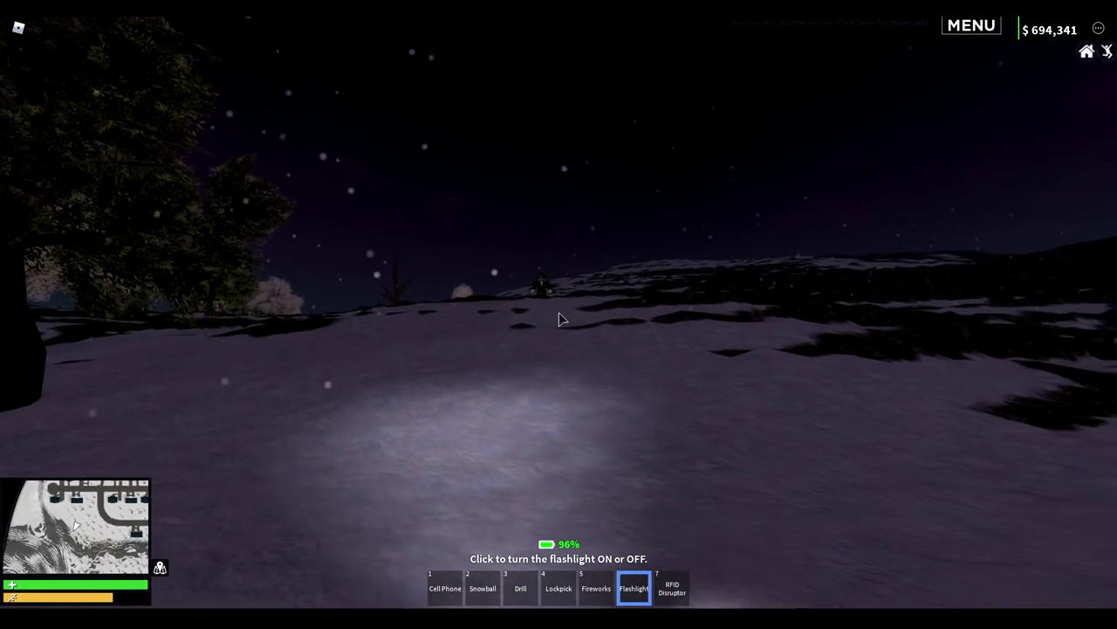
{"action": "key", "text": "w"}
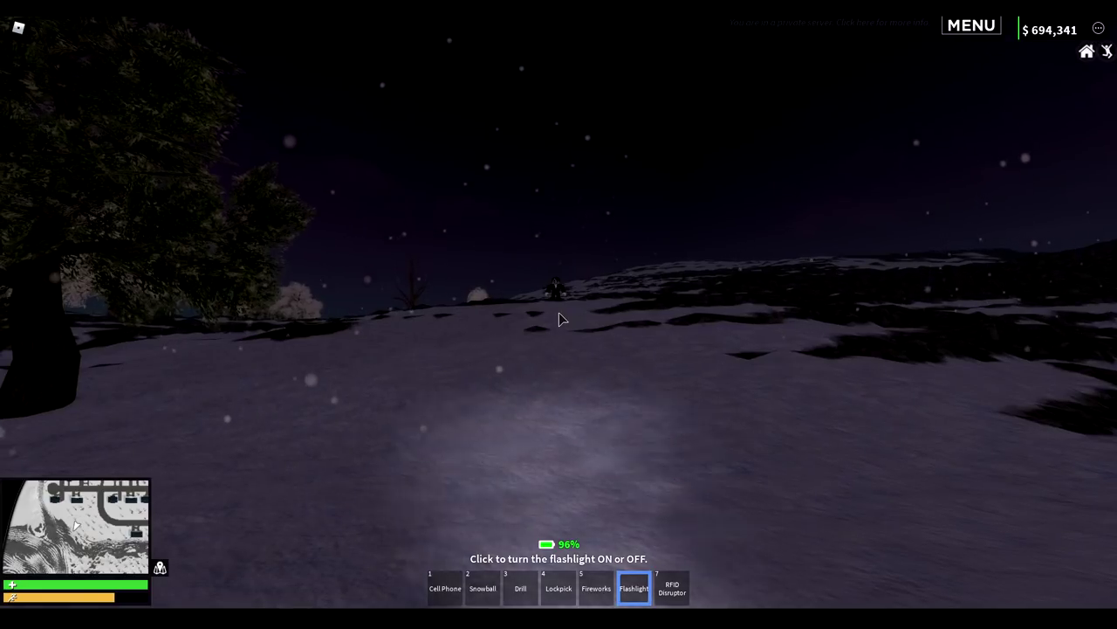